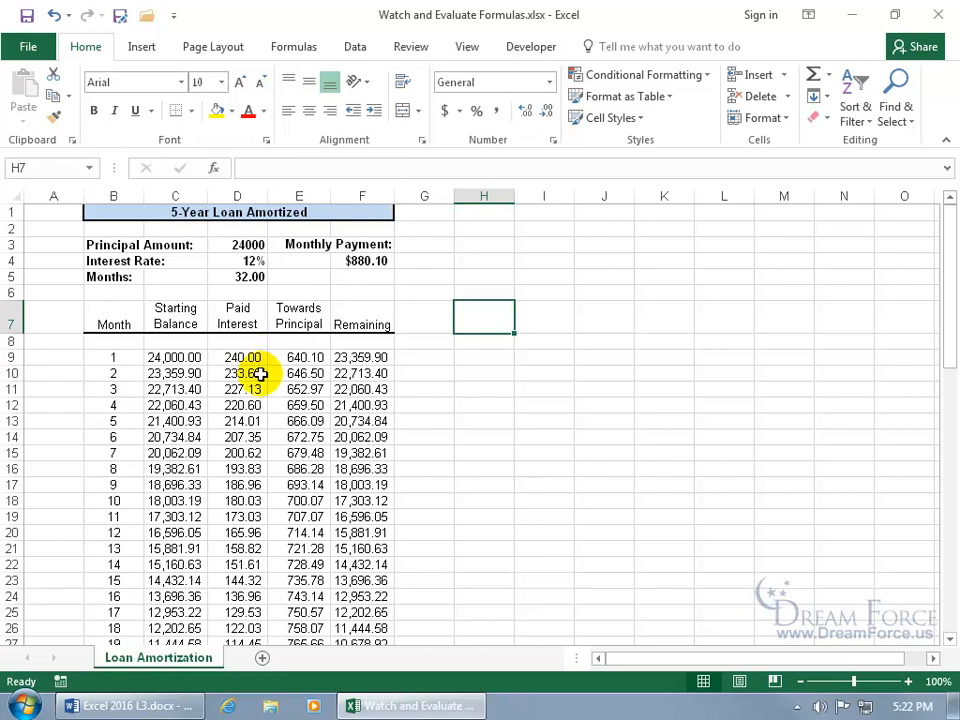
Inspect the formula in the Paid Interest total cell, D70, in the Totals row
scroll(258, 408, "down", 3)
scroll(258, 408, "down", 14)
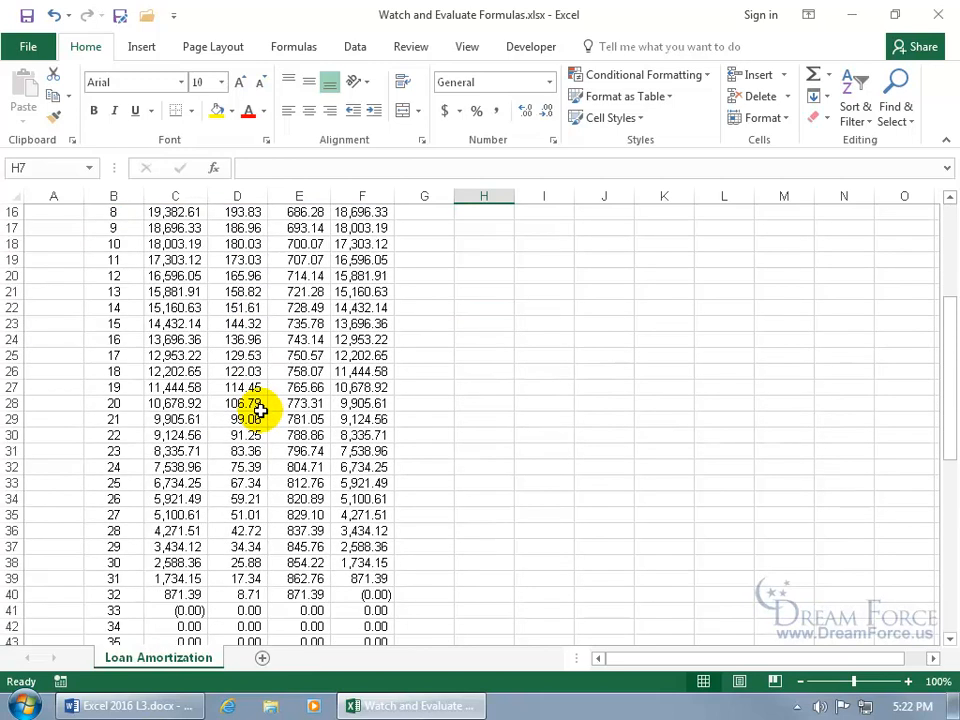
scroll(258, 408, "down", 1)
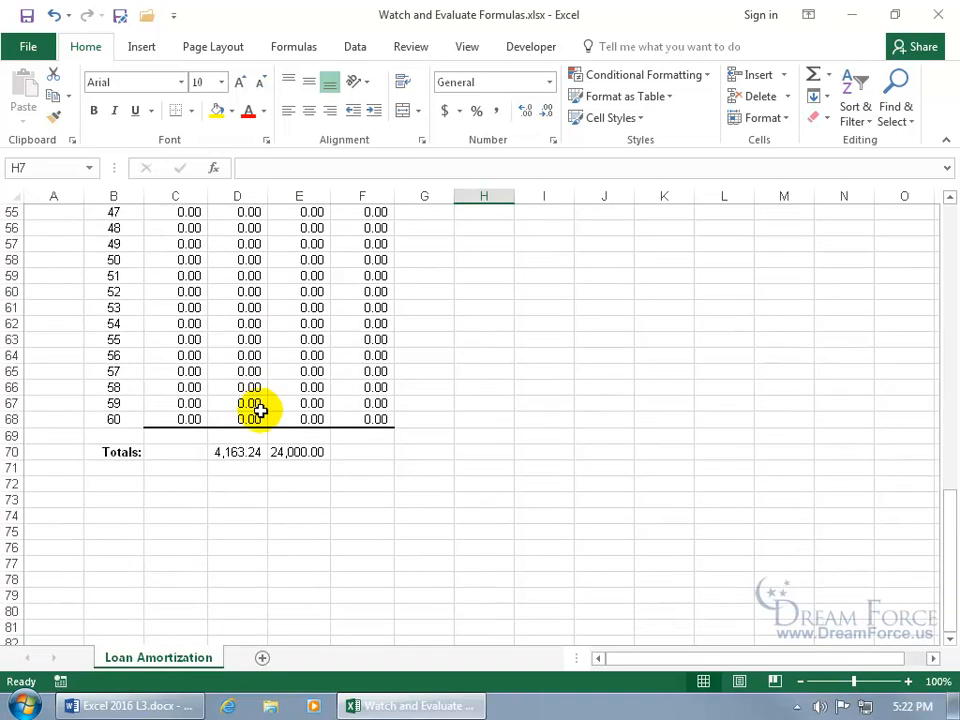
left_click(242, 451)
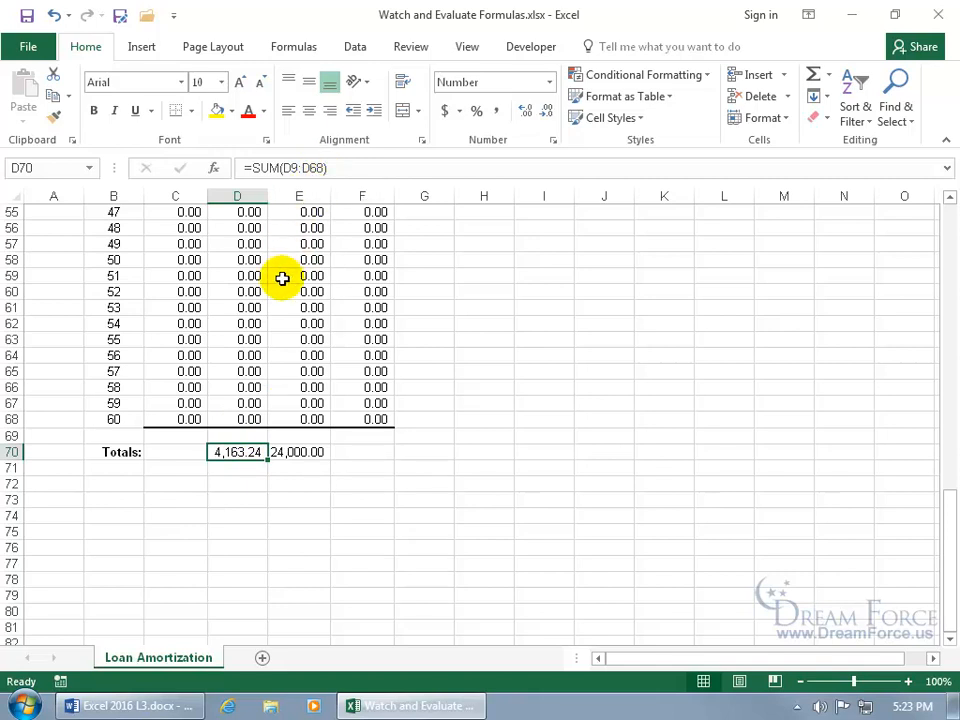
Set the loan's Months value in cell D5 to 30 and check the totals in row 70
scroll(282, 279, "up", 18)
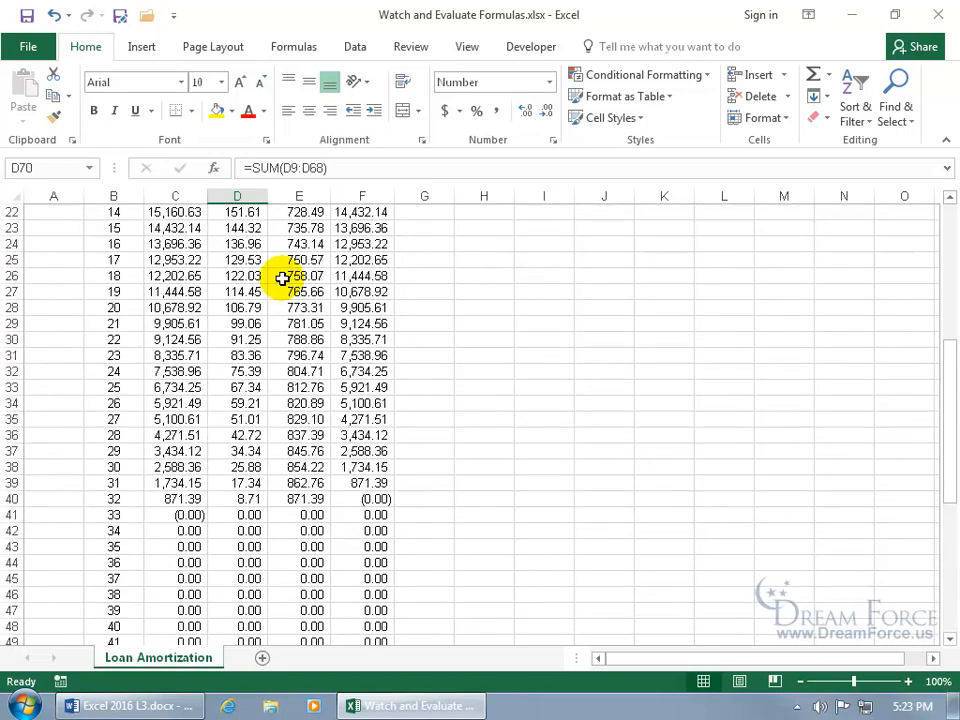
left_click(255, 276)
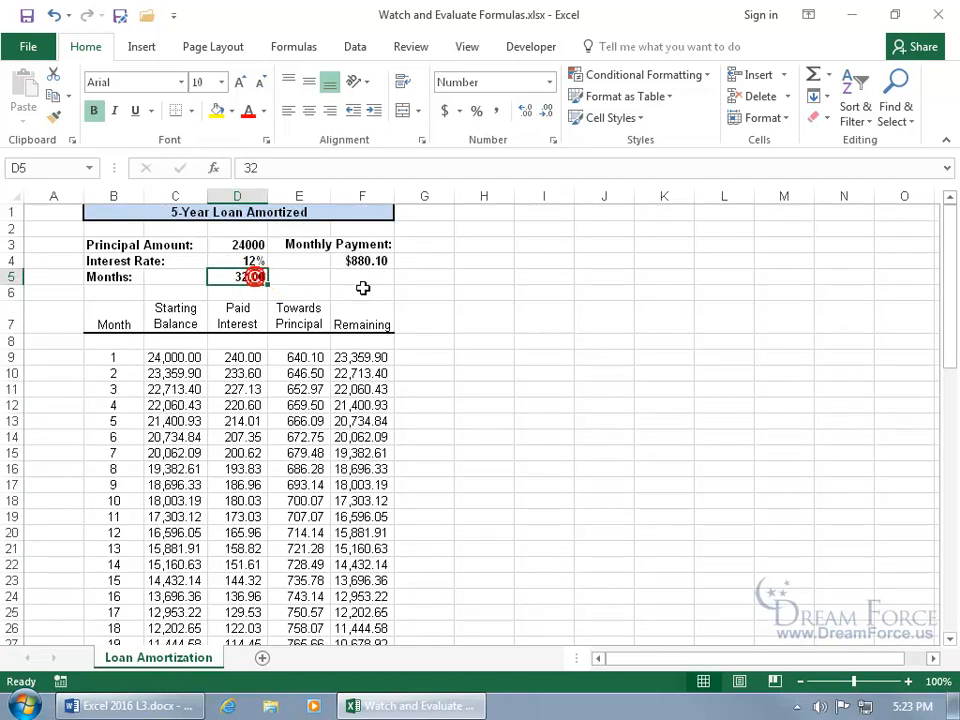
type("30")
key("Return")
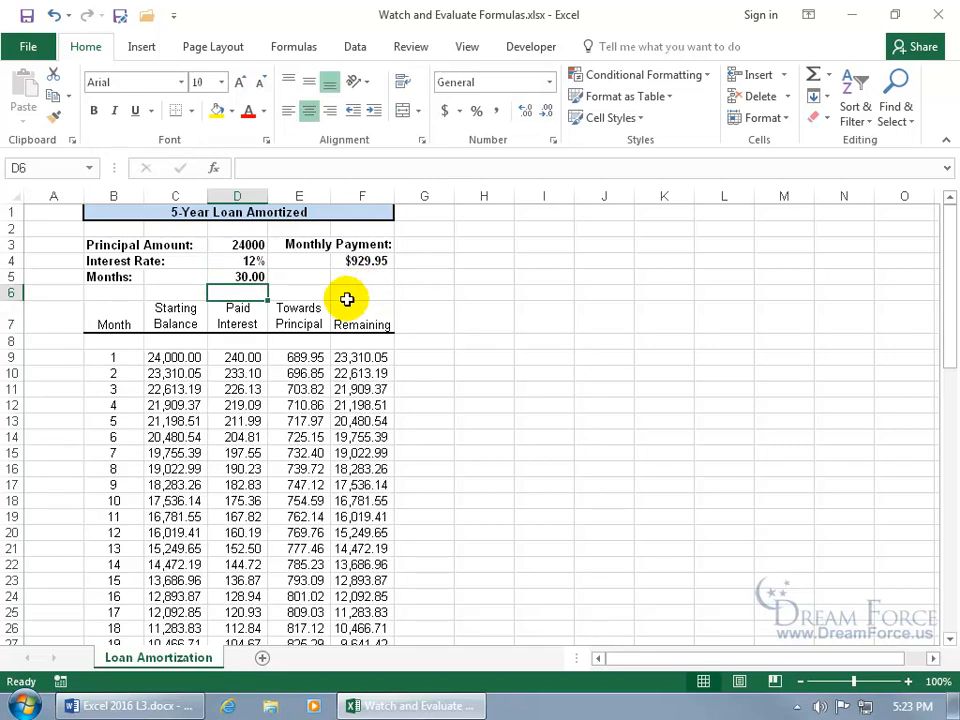
scroll(321, 358, "down", 12)
scroll(321, 356, "down", 6)
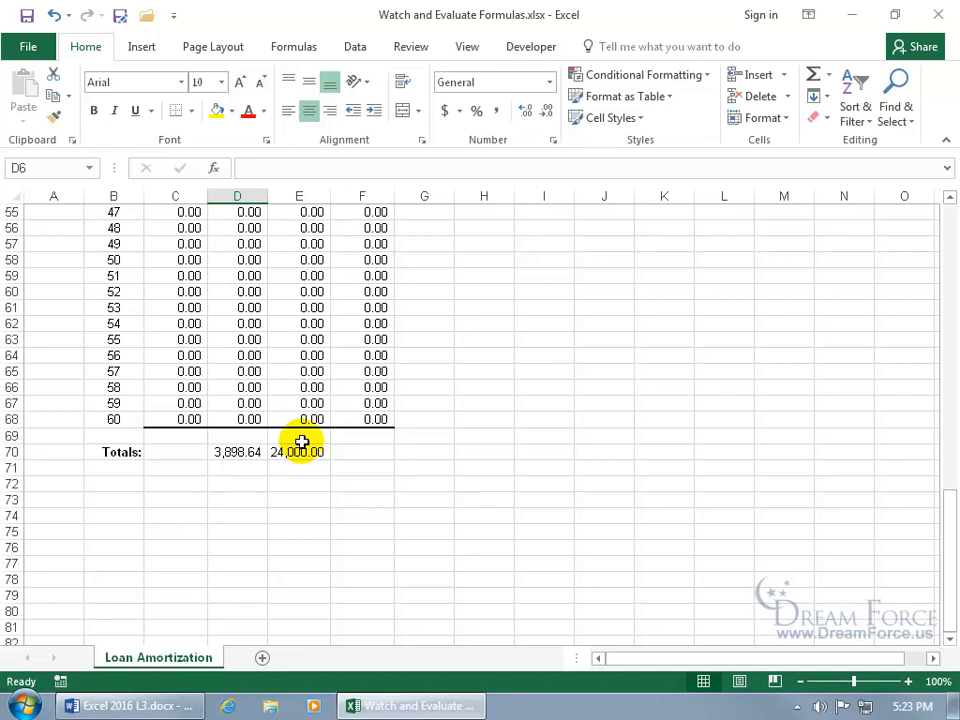
Open the Watch Window beside the data and add a watch for the Paid Interest total in D70
left_click(298, 50)
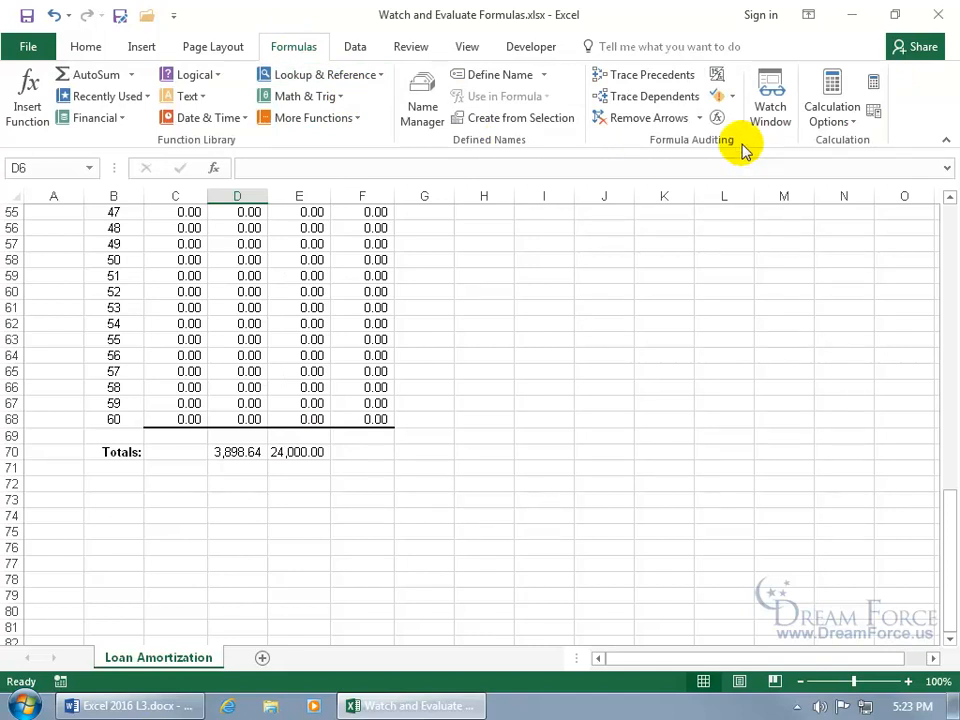
left_click(776, 120)
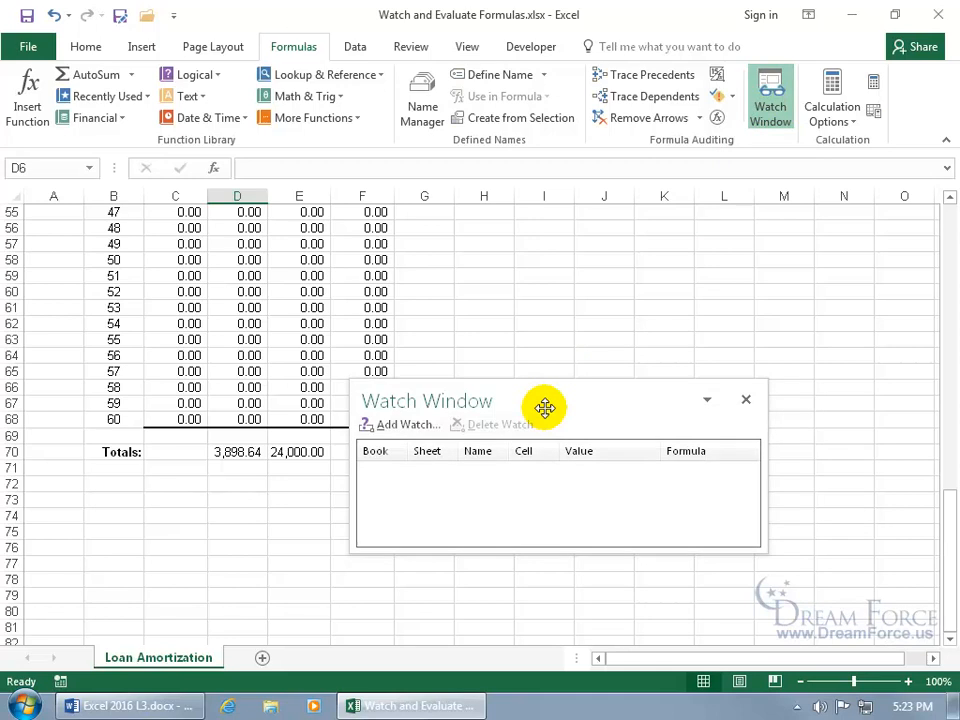
left_click_drag(544, 407, 642, 343)
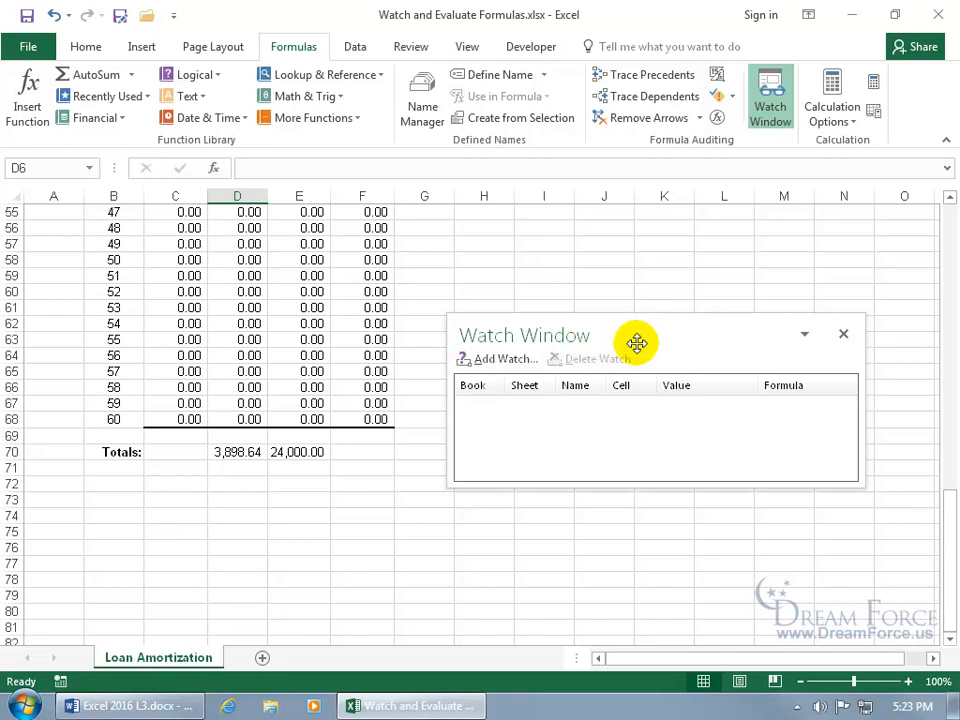
left_click(240, 452)
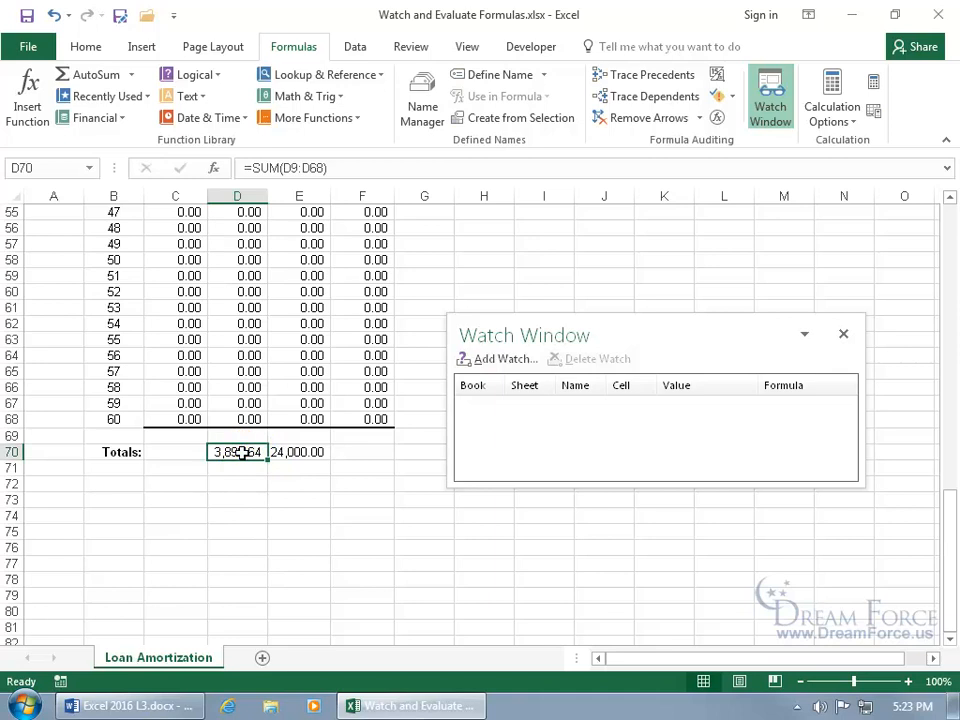
left_click(503, 362)
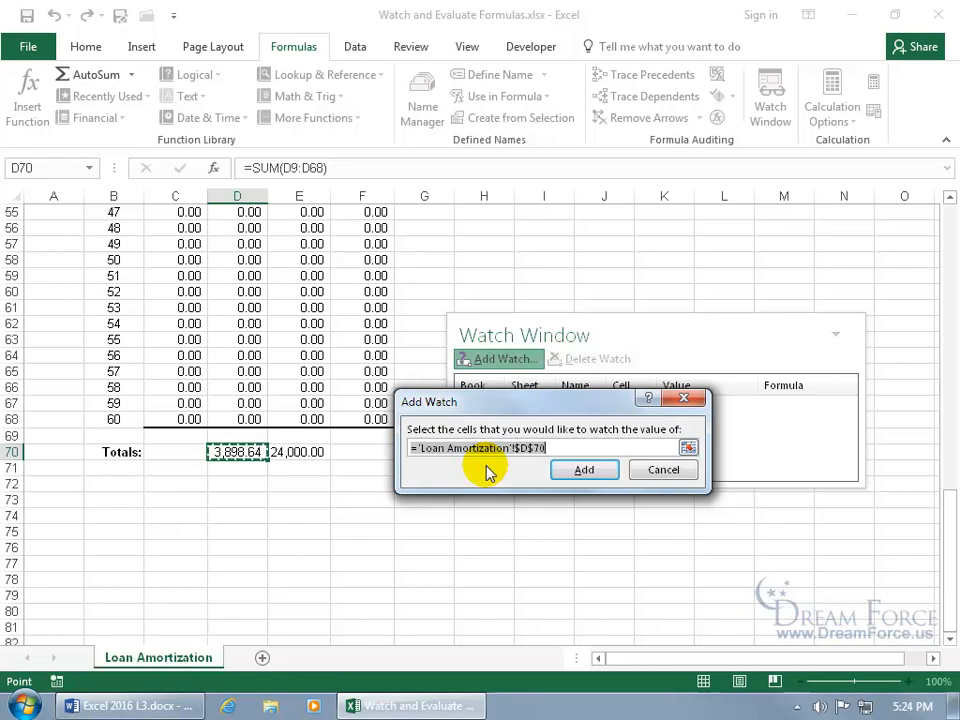
left_click(583, 470)
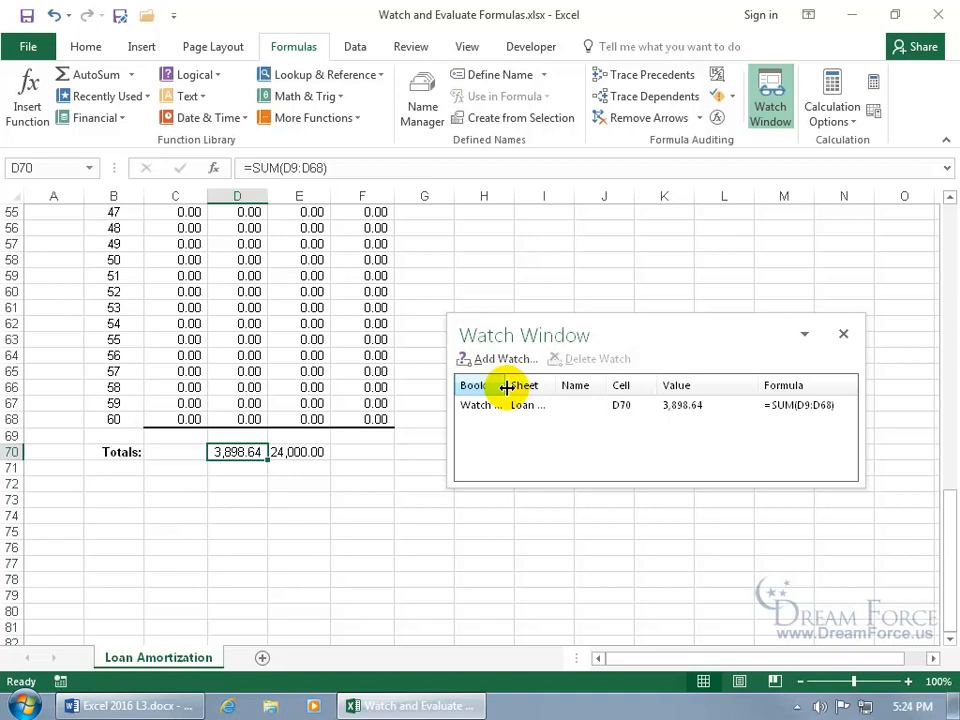
Resize the Book and Sheet columns in the Watch Window to show the full sheet name, and view the Formula column
left_click_drag(505, 387, 546, 386)
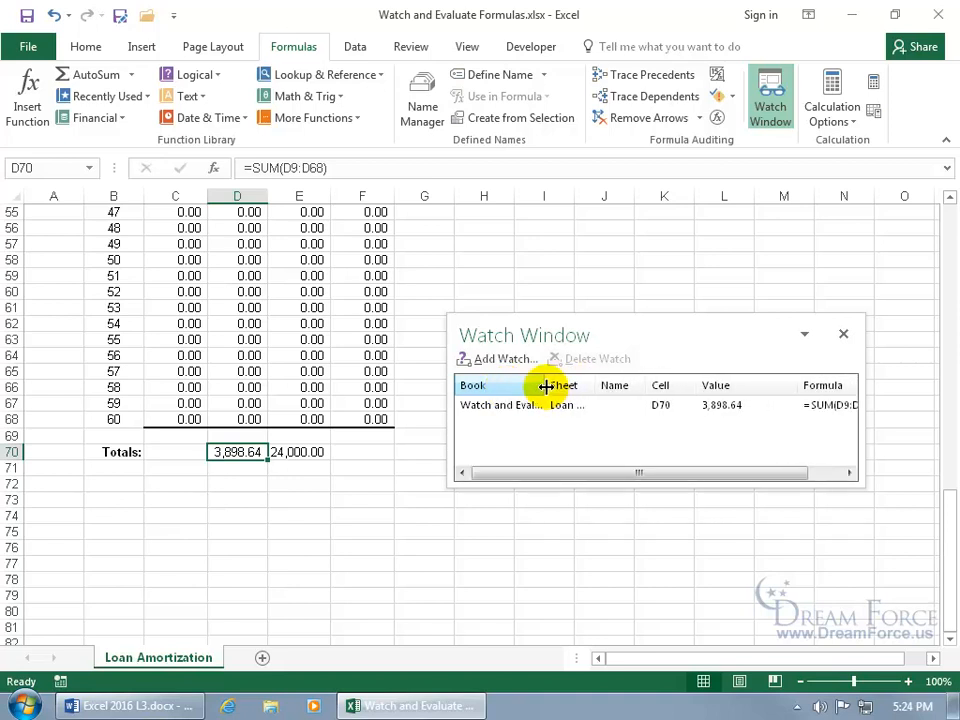
double_click(546, 386)
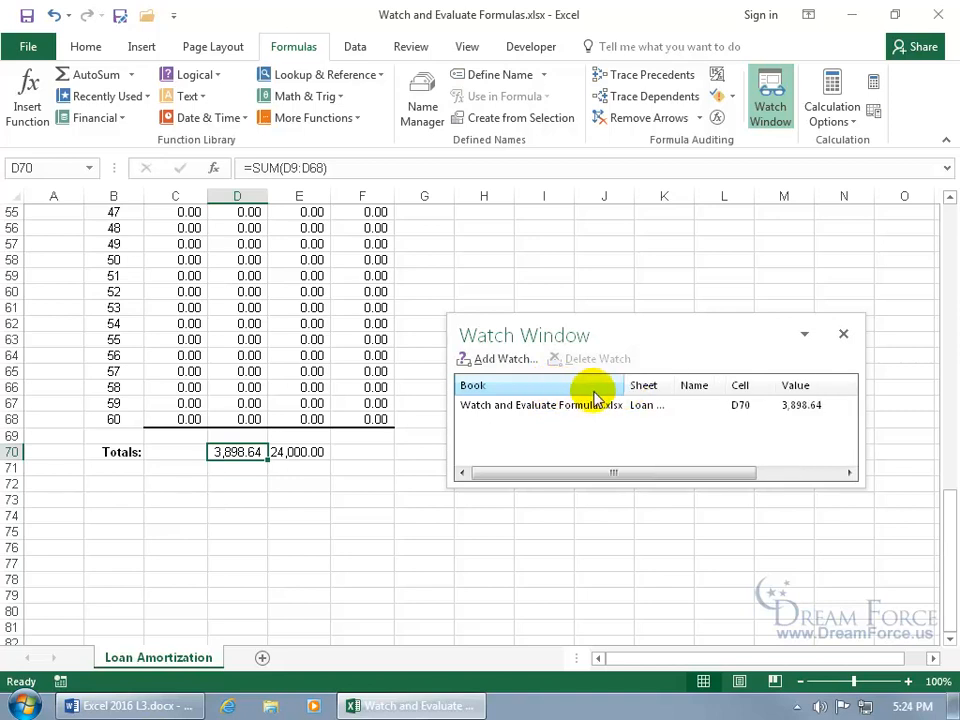
mouse_move(621, 389)
left_mouse_down()
mouse_move(535, 392)
mouse_move(636, 391)
left_mouse_up()
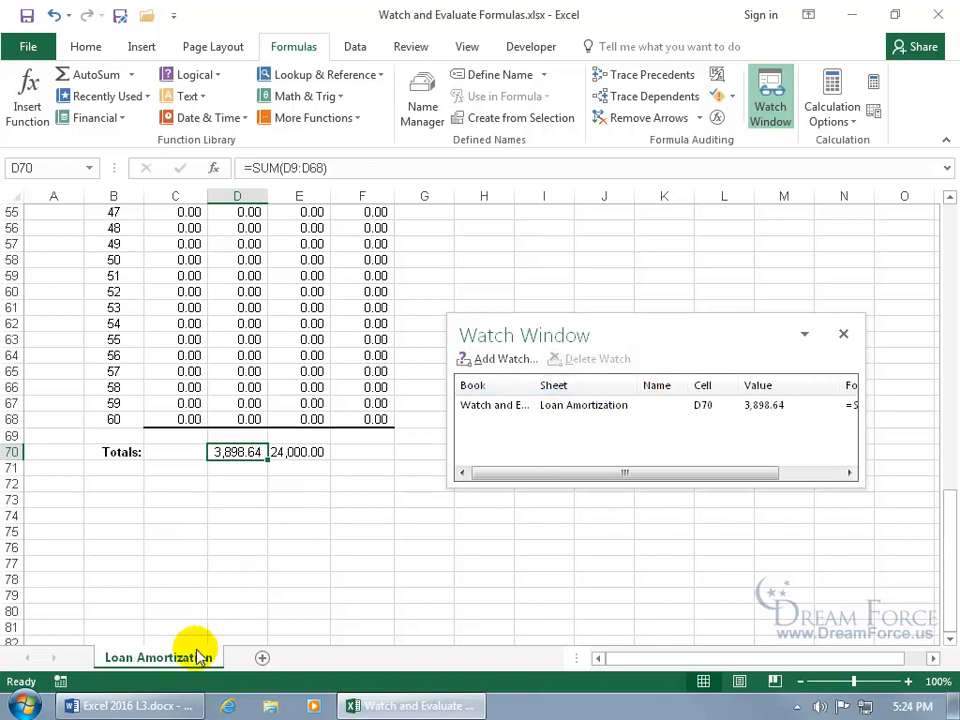
left_click_drag(700, 476, 778, 478)
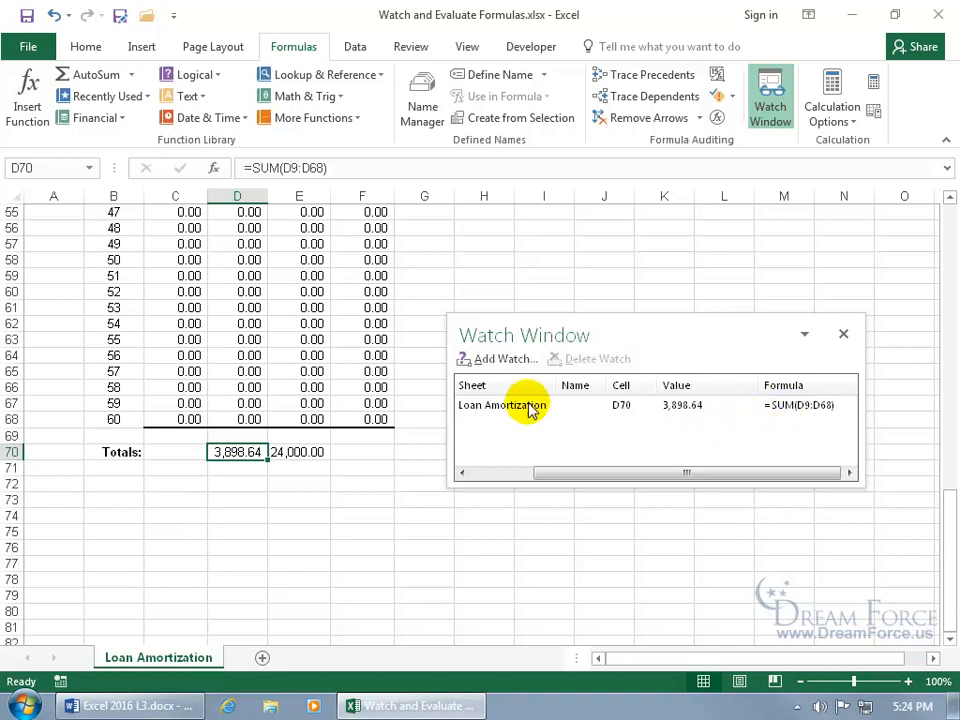
Set the Months value in D5 to 40 and jump to the watched cell D70 from the Watch Window
left_click(388, 372)
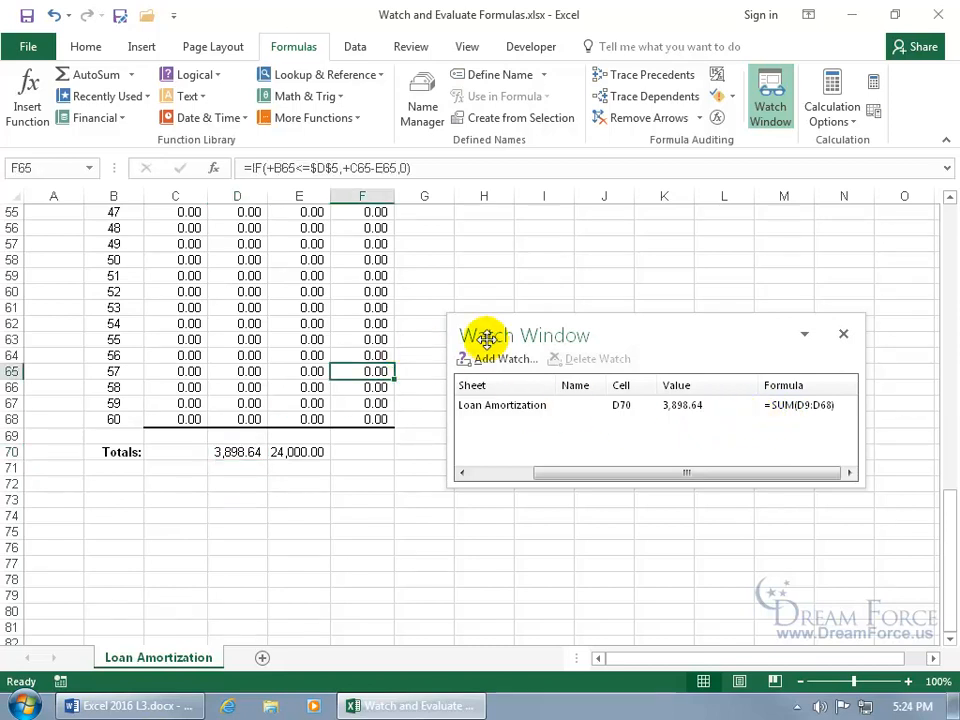
left_click_drag(951, 524, 945, 195)
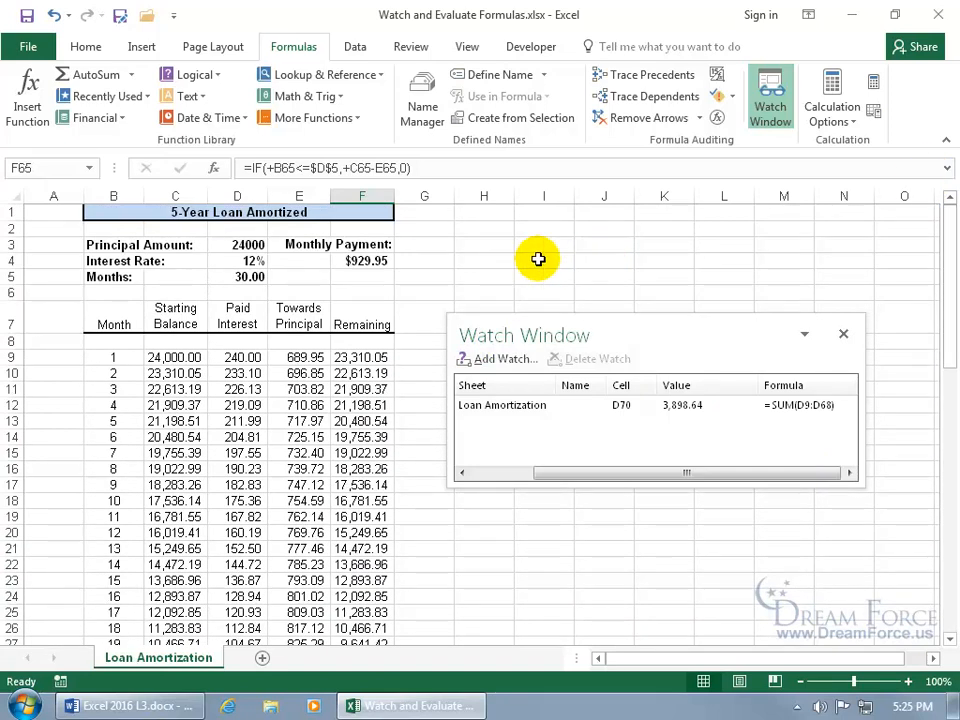
left_click(252, 275)
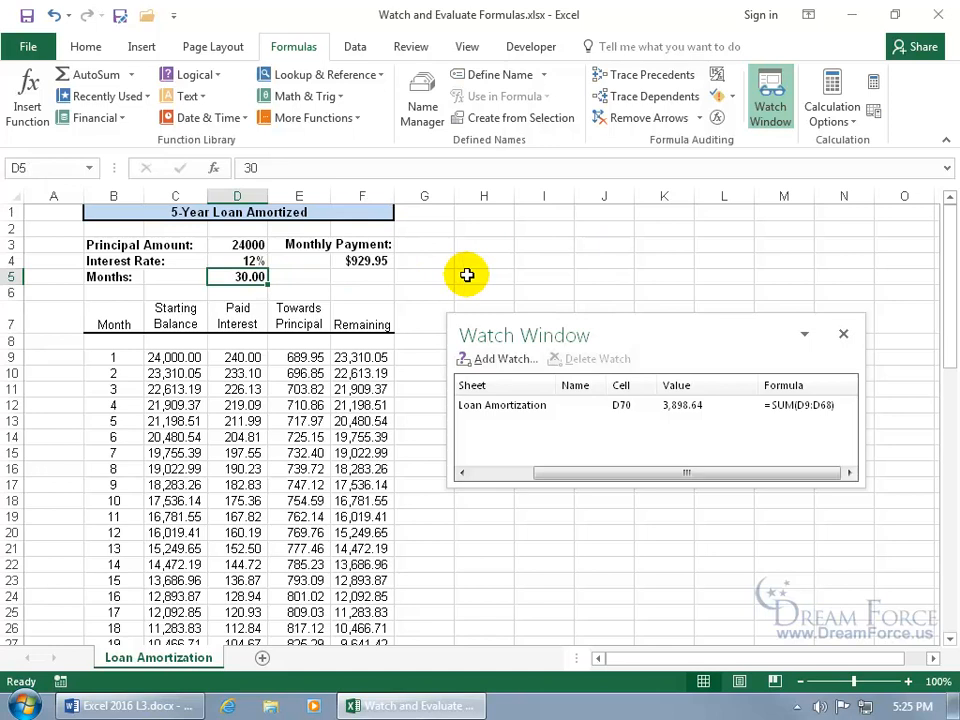
type("40")
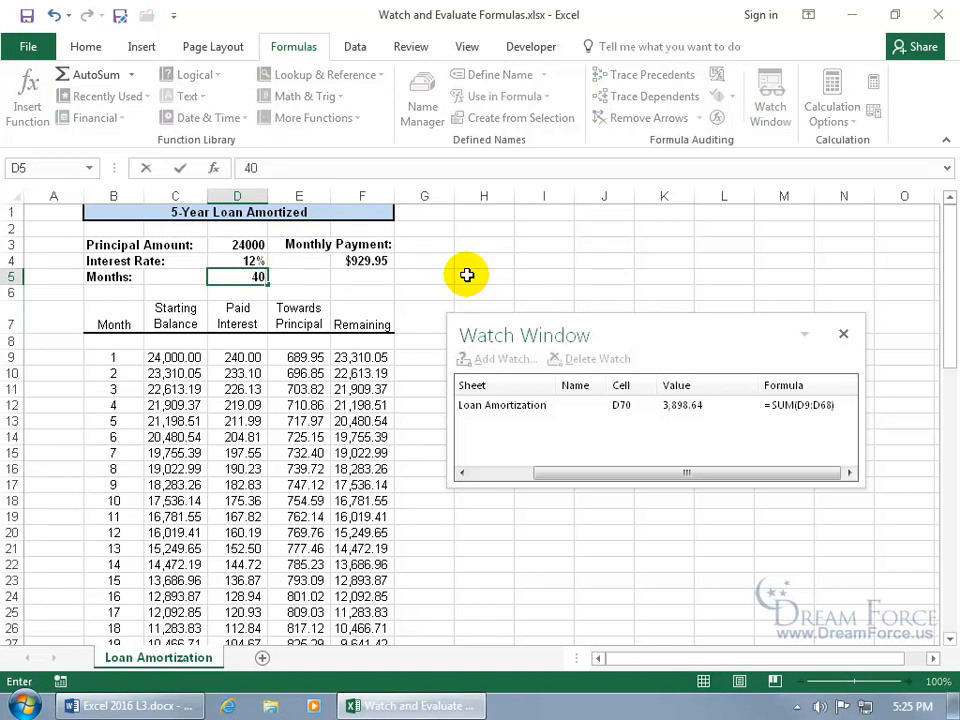
key("Return")
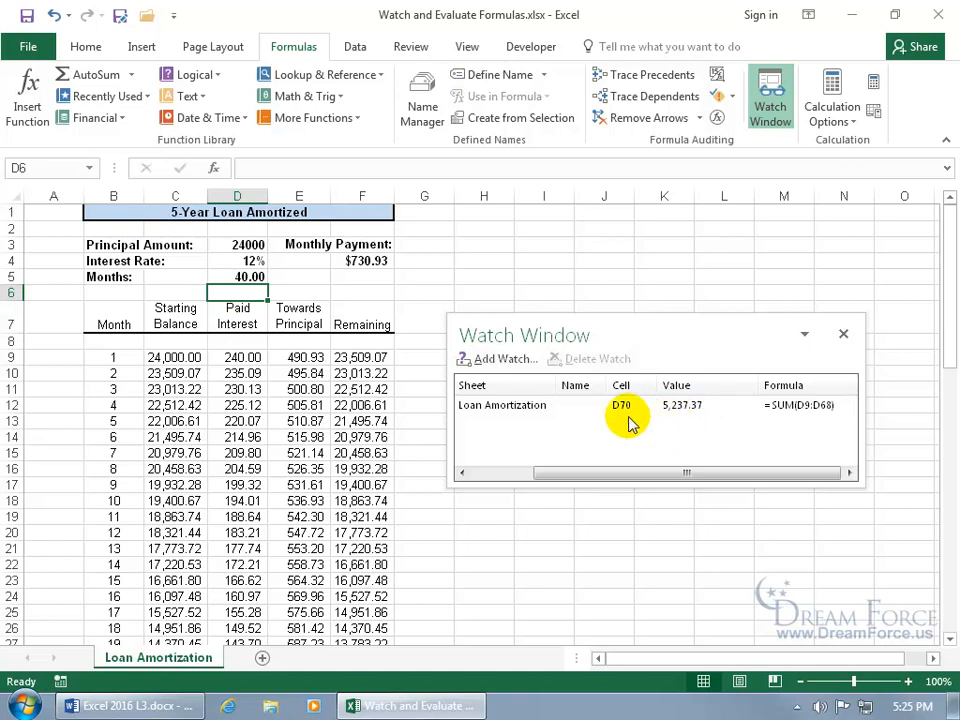
double_click(525, 405)
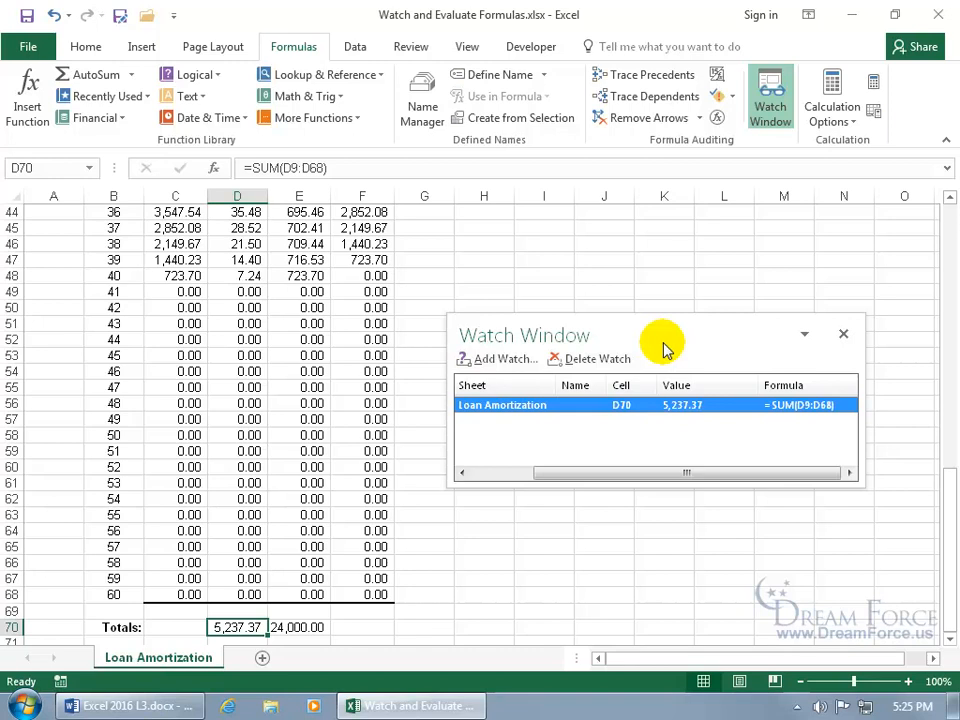
Dock the Watch Window above the formula bar and float it again, then close and reopen it to check the D70 watch
left_click_drag(668, 346, 611, 158)
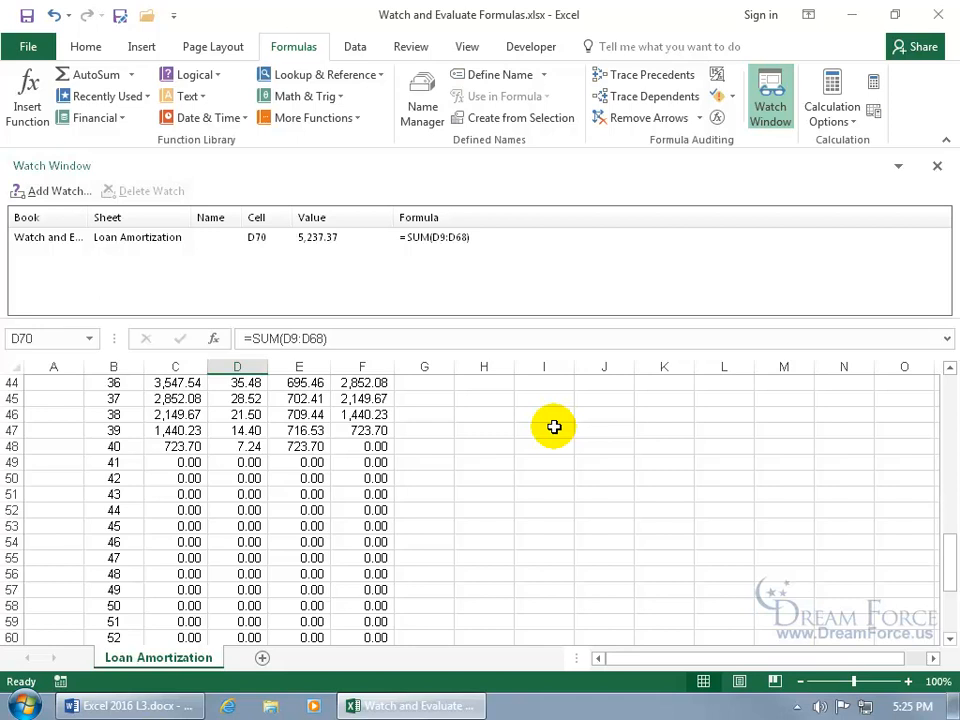
mouse_move(582, 166)
left_mouse_down()
mouse_move(617, 381)
mouse_move(692, 328)
left_mouse_up()
left_click(831, 334)
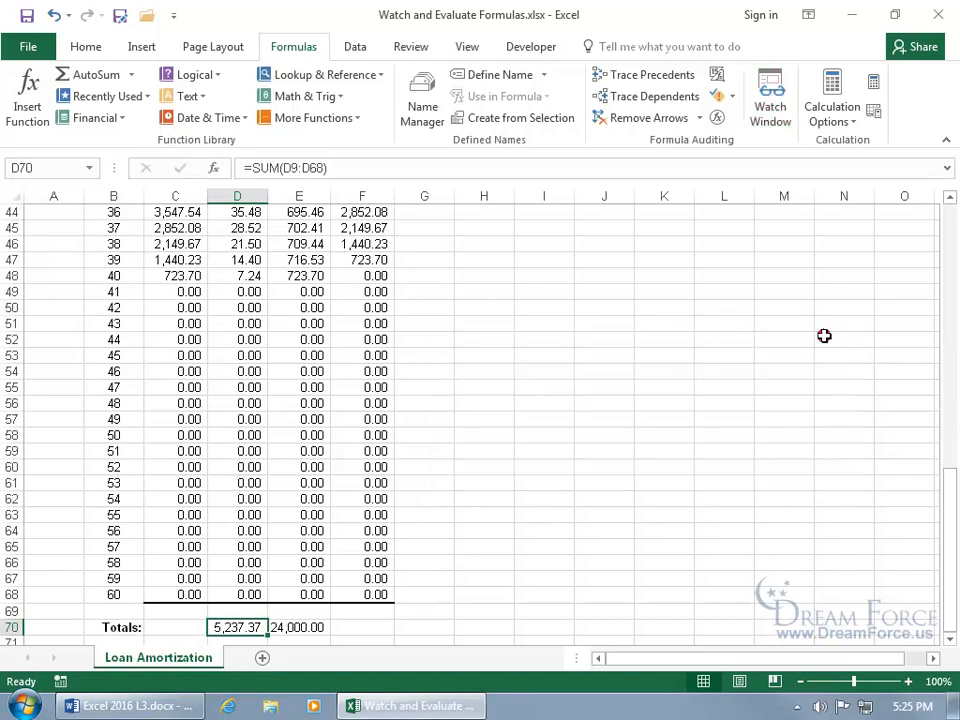
left_click(770, 112)
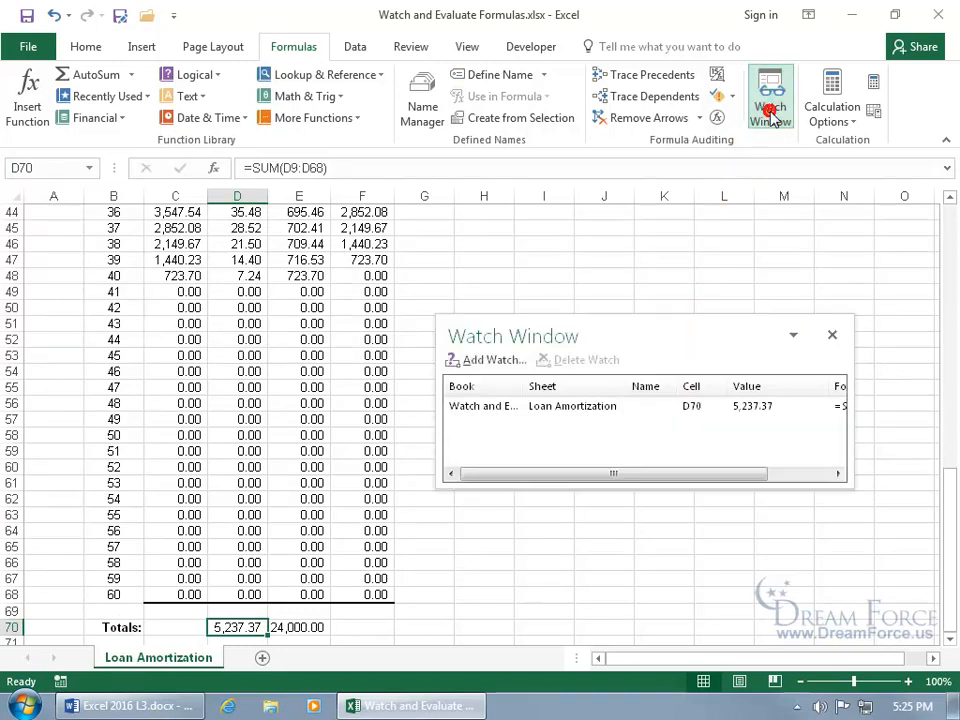
left_click(552, 407)
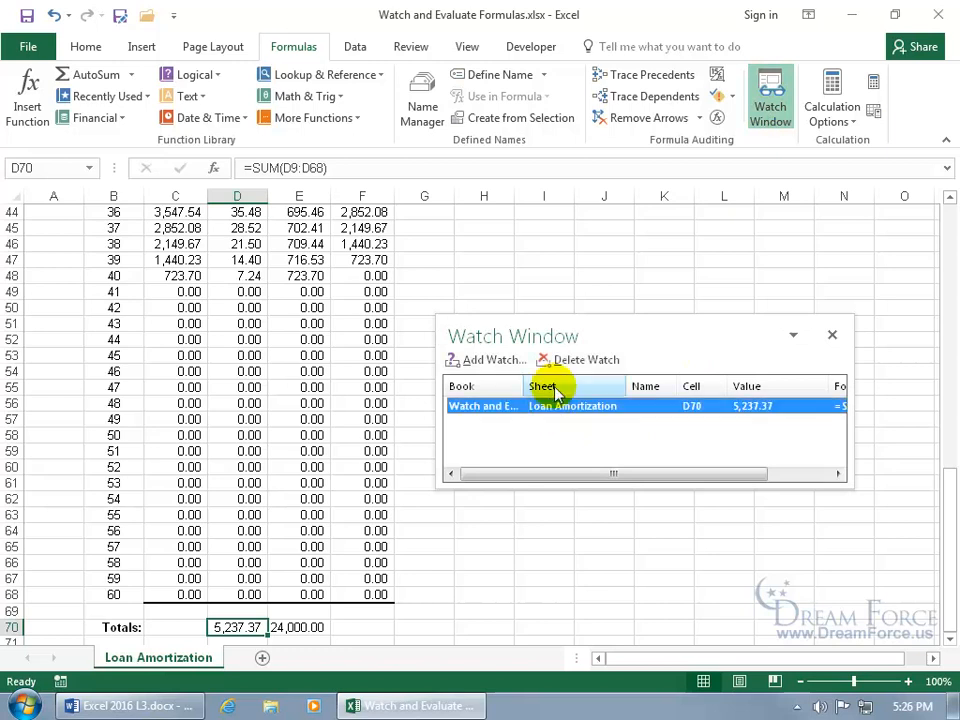
Add a new blank worksheet to the workbook and return to the Loan Amortization sheet
left_click(262, 658)
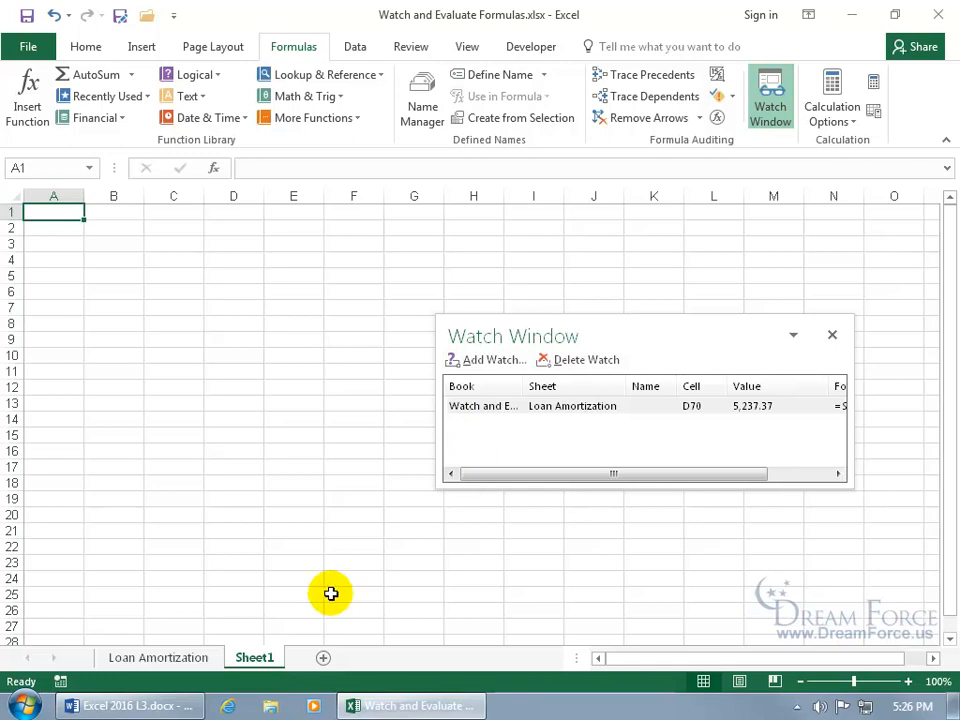
left_click(190, 658)
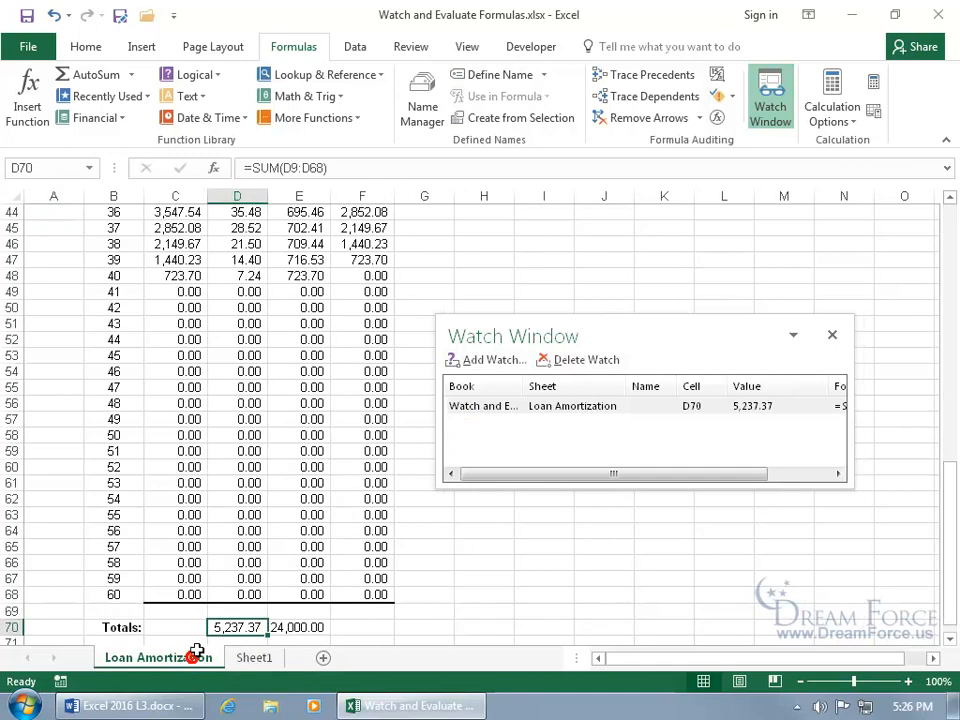
Delete the D70 watch and close the Watch Window
left_click(585, 407)
left_click(594, 362)
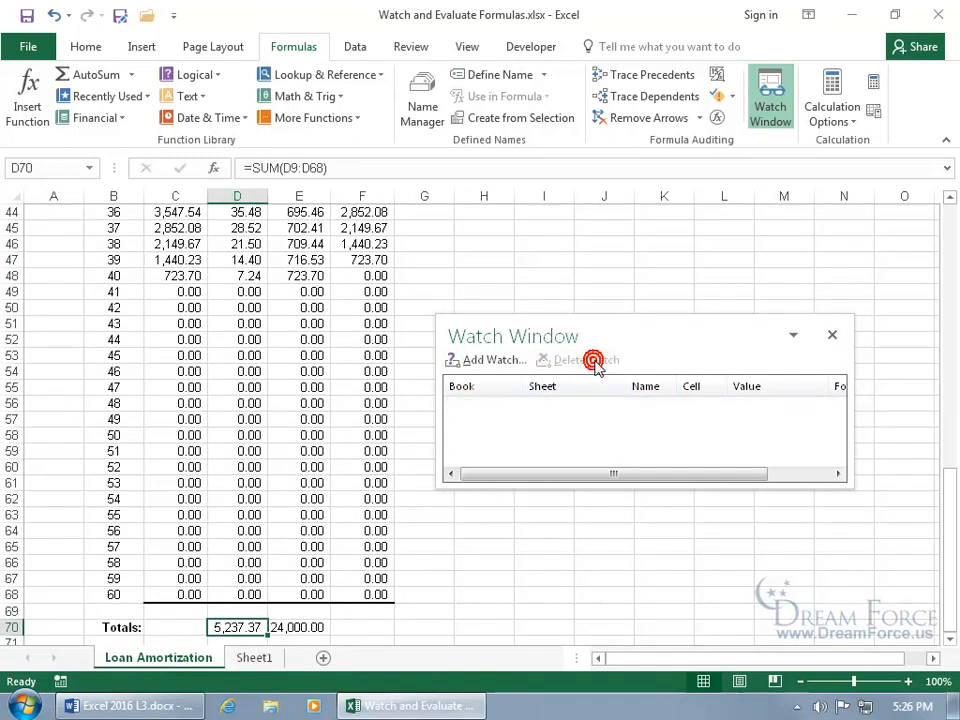
left_click(832, 334)
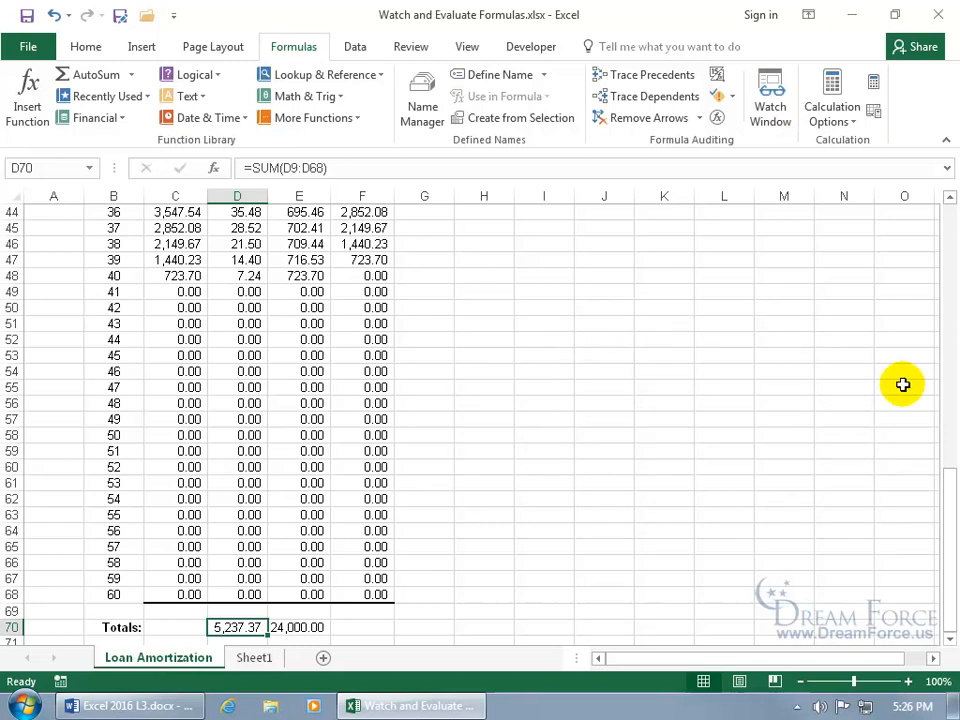
Evaluate the Monthly Payment formula in F4 step by step through to its result, and restart the evaluation
left_click_drag(949, 499, 950, 228)
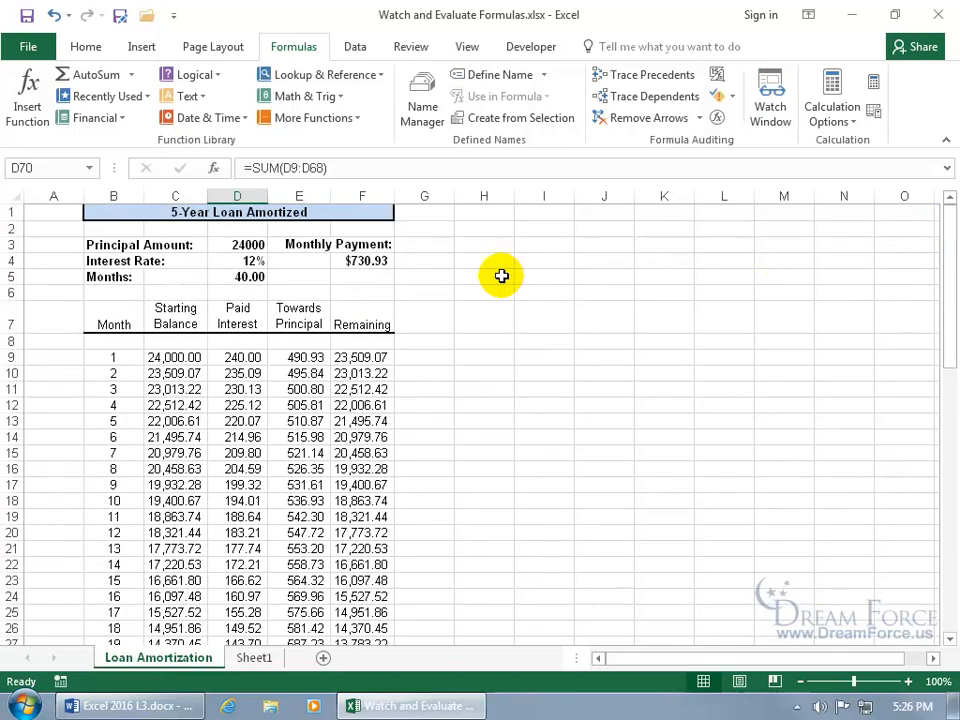
left_click(374, 261)
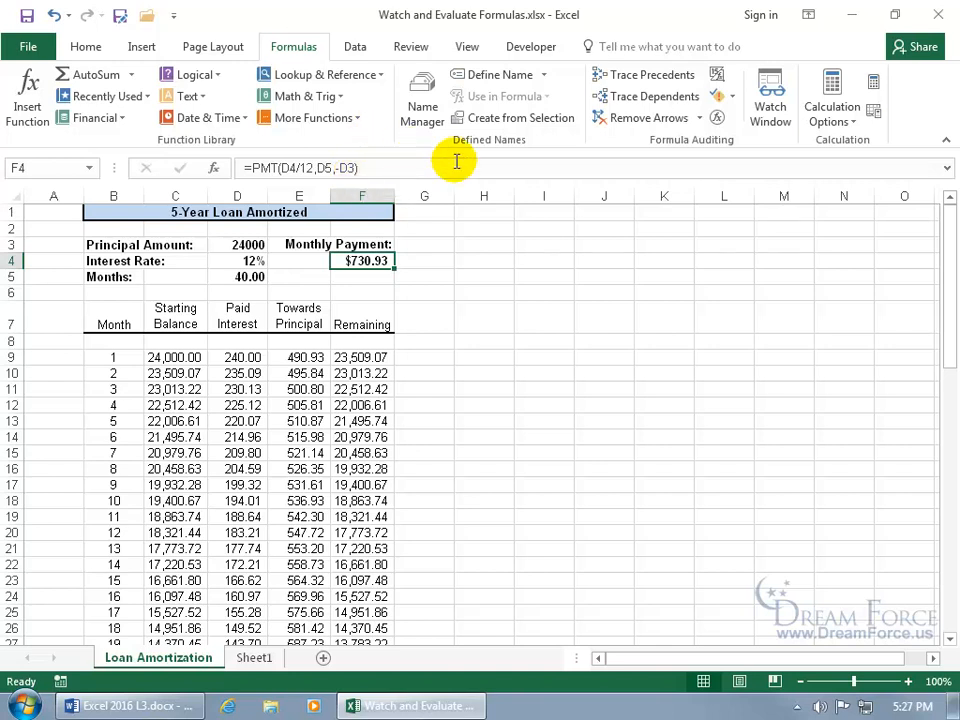
left_click(719, 120)
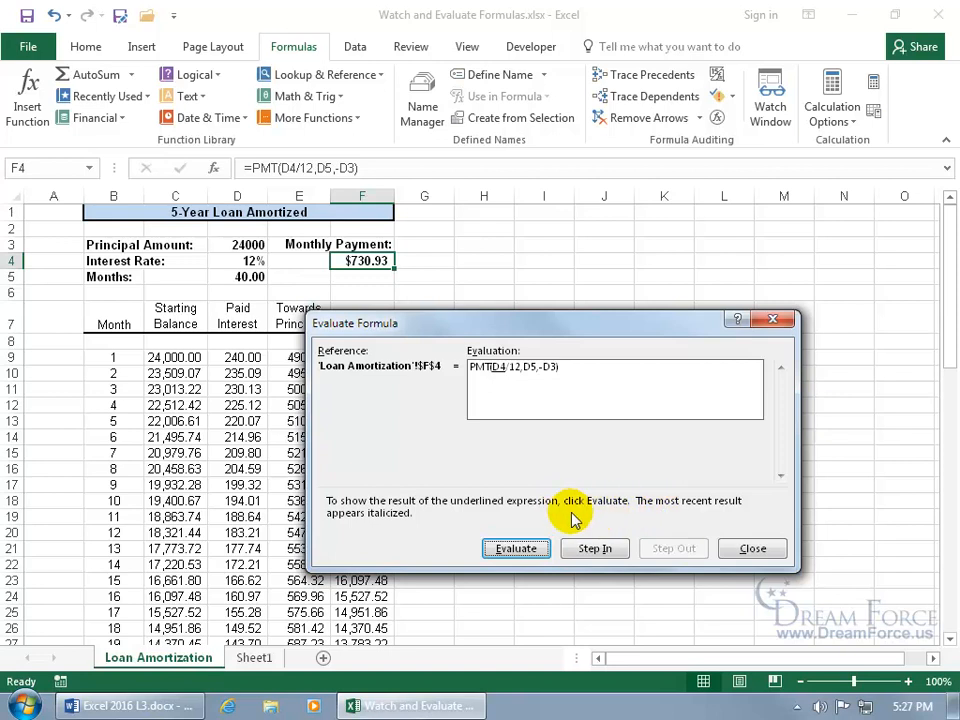
left_click(515, 549)
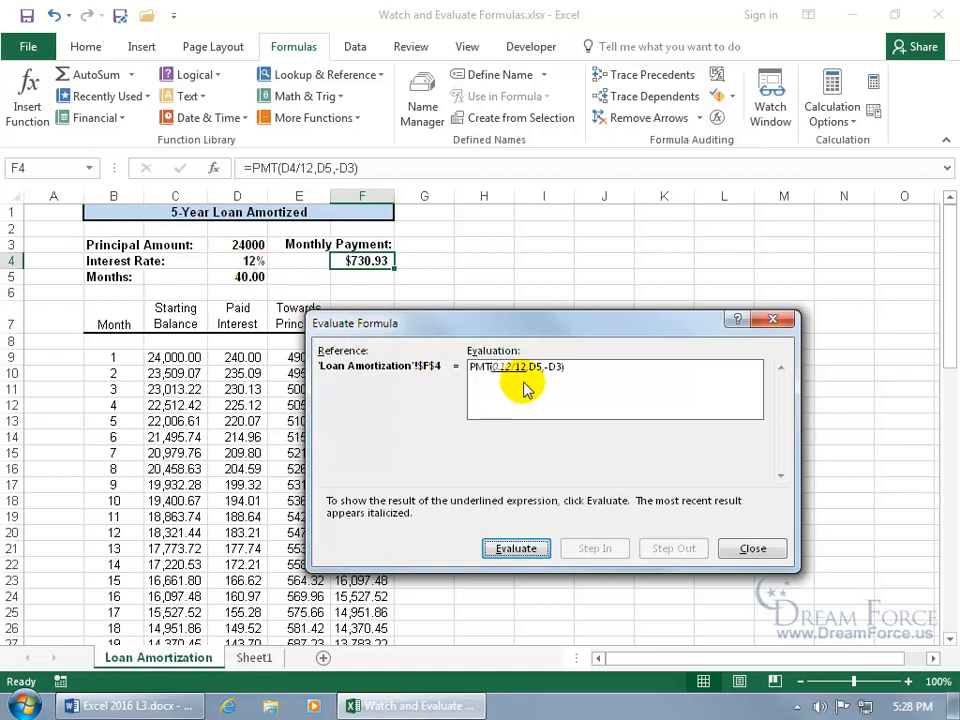
left_click(517, 549)
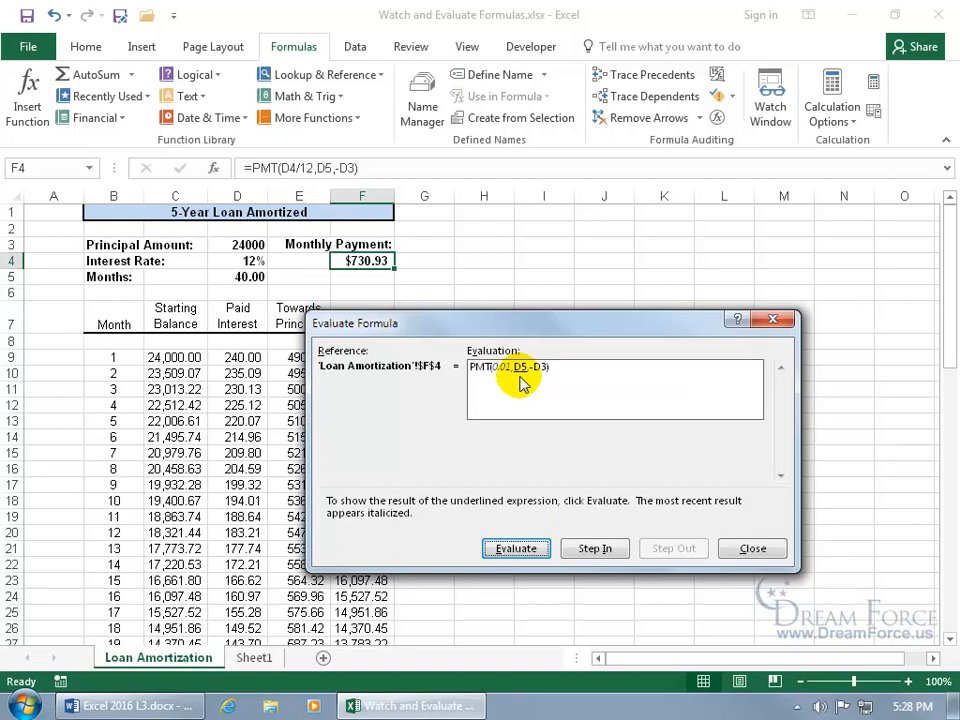
left_click(515, 549)
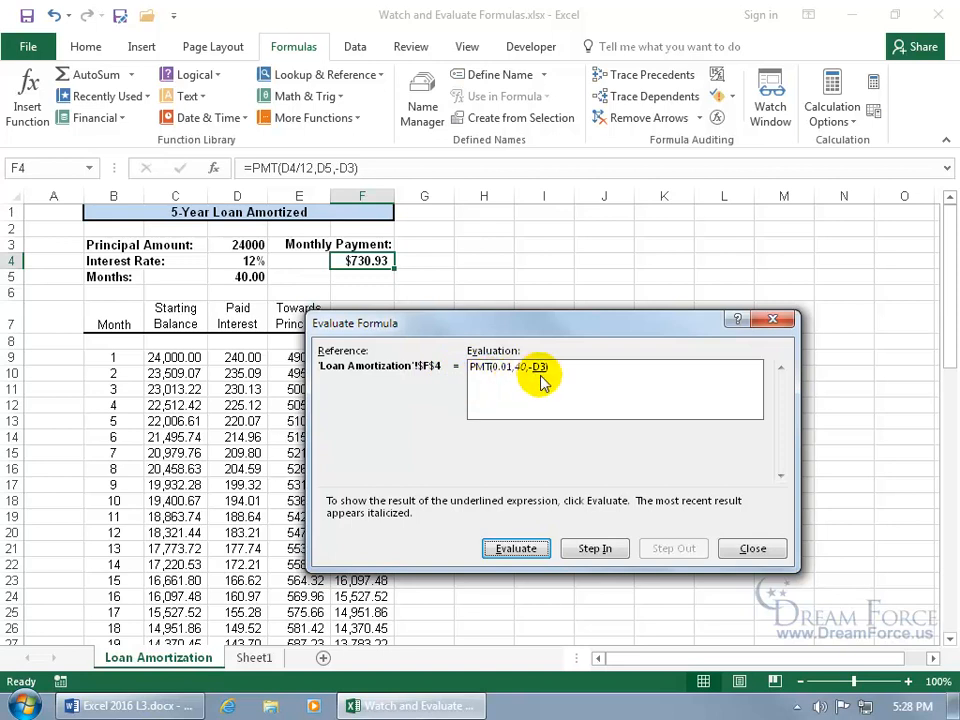
left_click(529, 549)
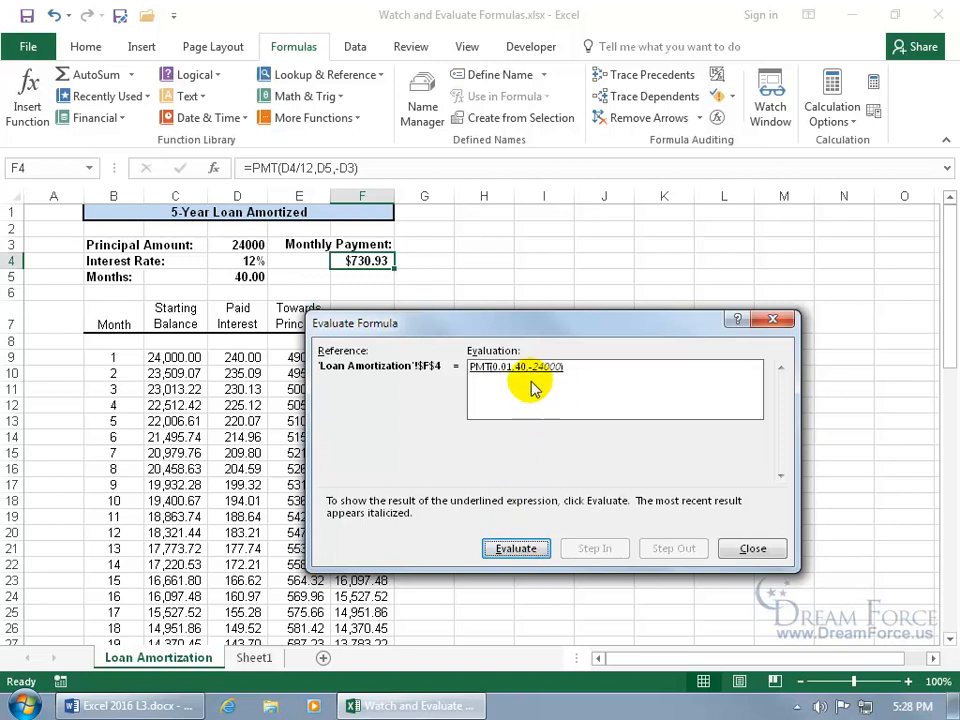
left_click(521, 549)
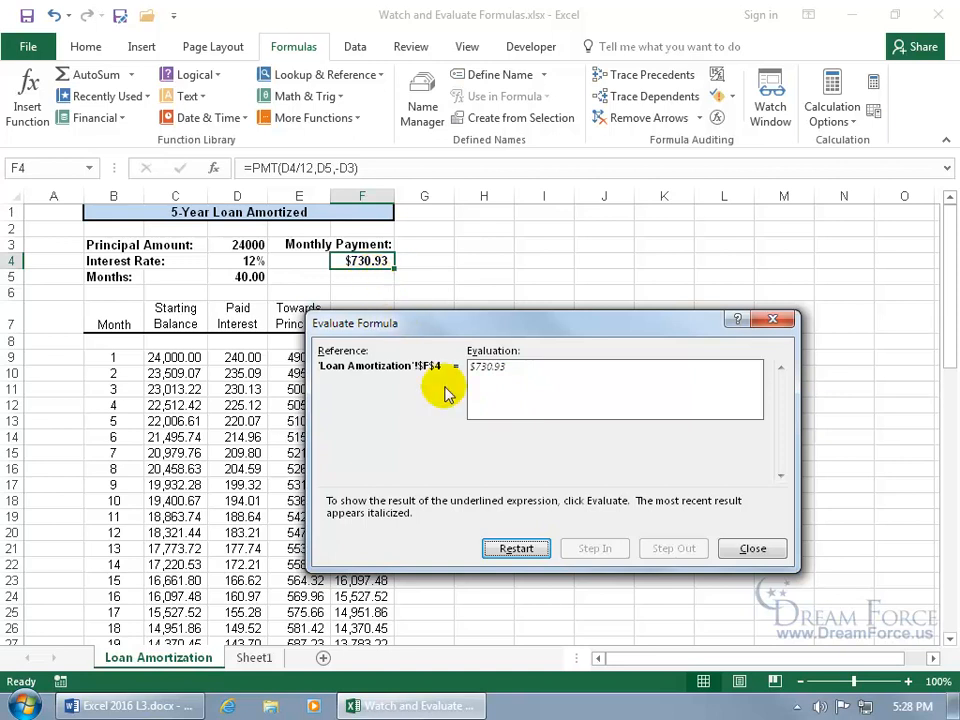
left_click(500, 548)
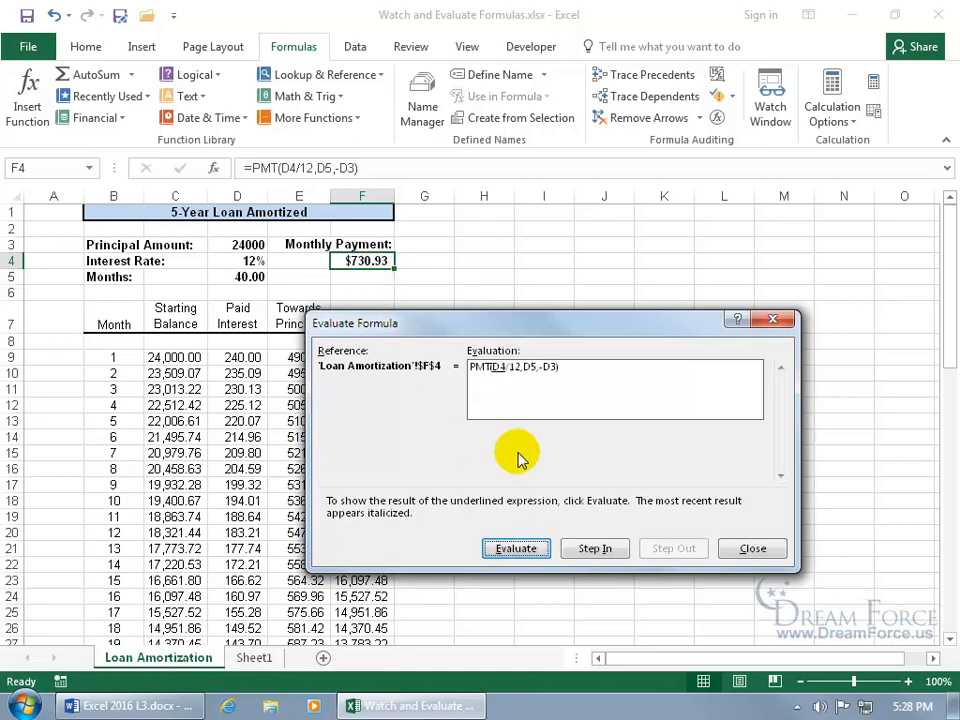